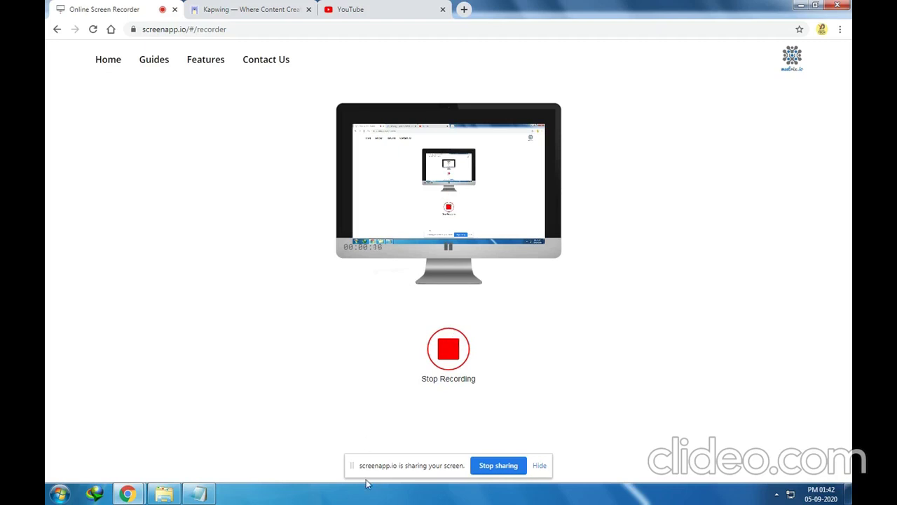
- Switch from the ScreenApp recorder to the Notepad window holding the Thesaurus notes
left_click(199, 494)
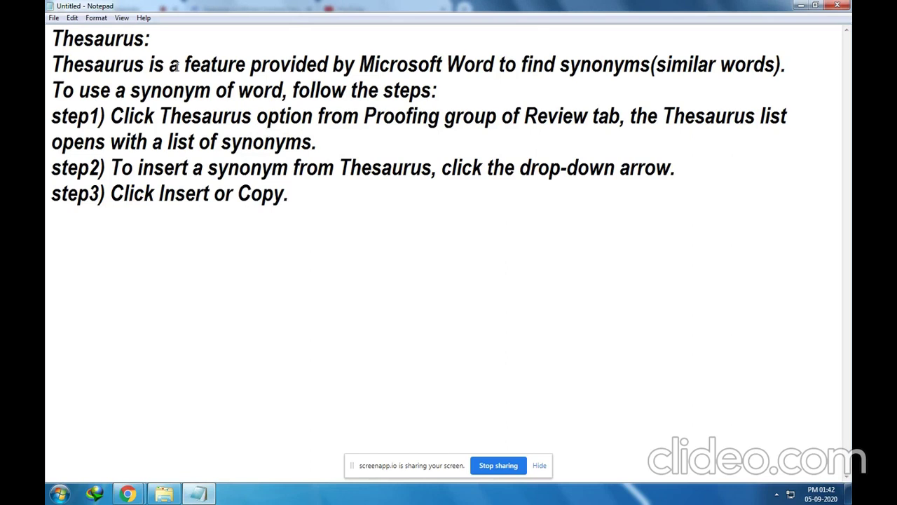
left_click_drag(54, 40, 165, 47)
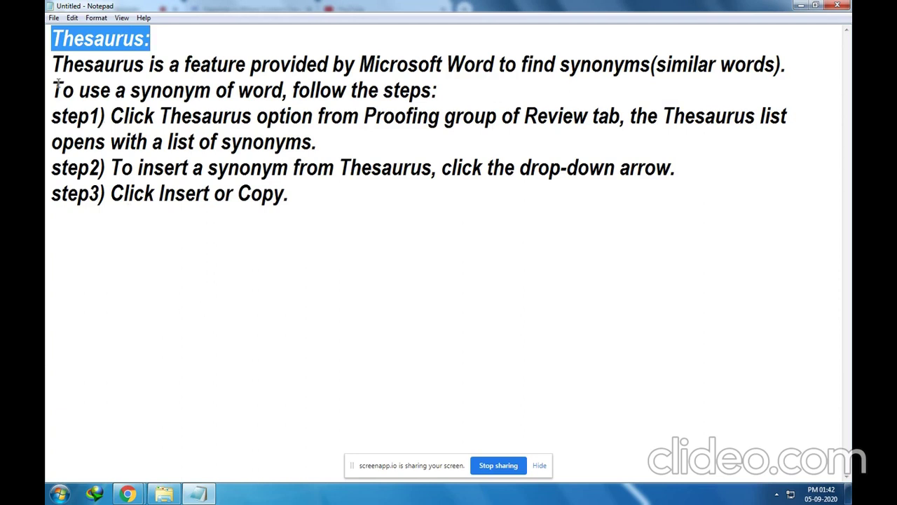
left_click_drag(52, 64, 651, 67)
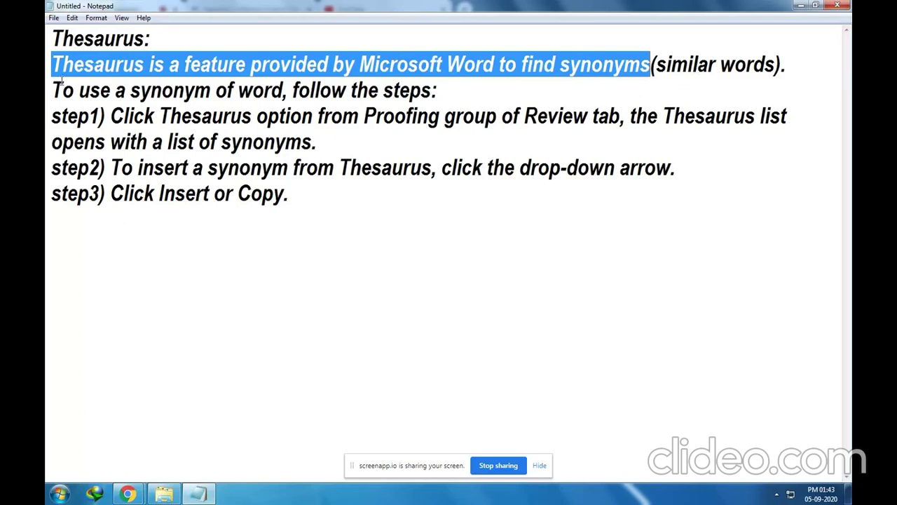
left_click_drag(54, 89, 448, 87)
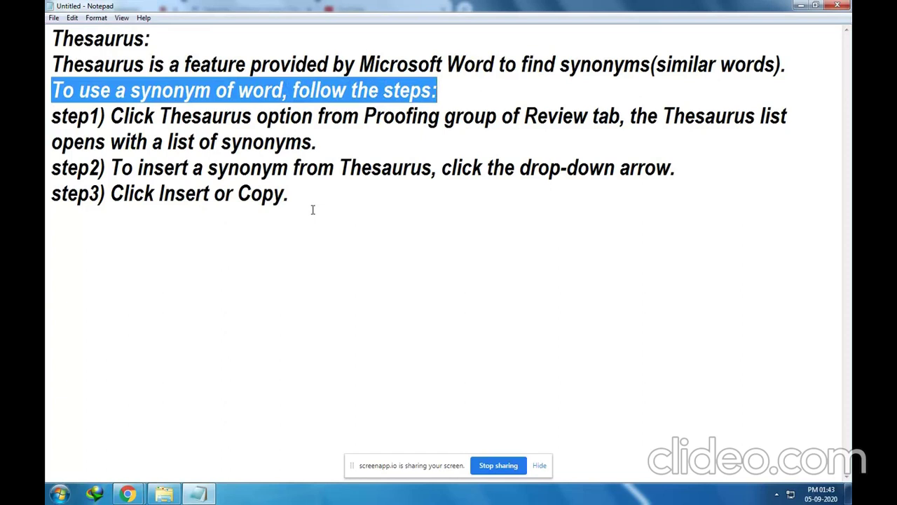
left_click_drag(52, 115, 828, 143)
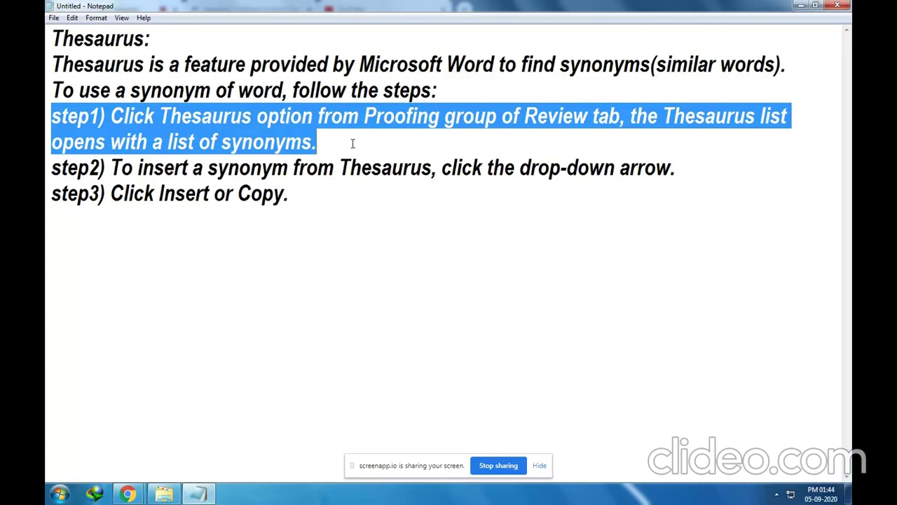
- Highlight steps 2 and 3 of the Thesaurus notes, then open the Windows Run dialog
left_click_drag(54, 168, 676, 170)
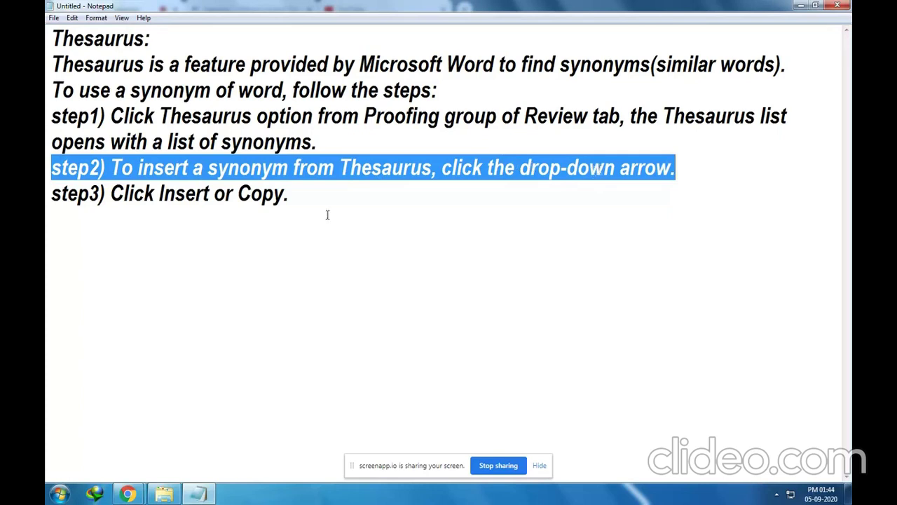
left_click(51, 198)
left_click_drag(51, 198, 293, 205)
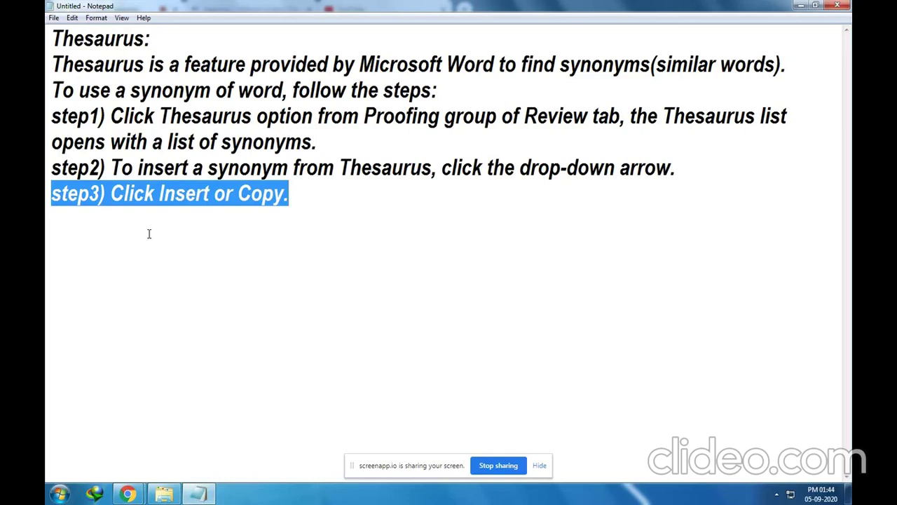
key("super+r")
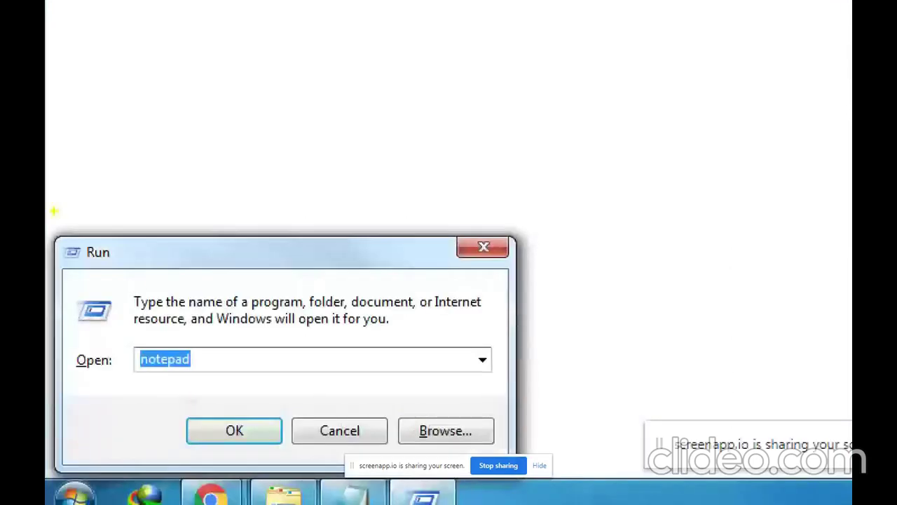
- Replace notepad with winword in the Run box and launch Microsoft Word
mouse_move(54, 210)
left_mouse_down()
mouse_move(160, 371)
mouse_move(689, 500)
mouse_move(626, 474)
left_mouse_up()
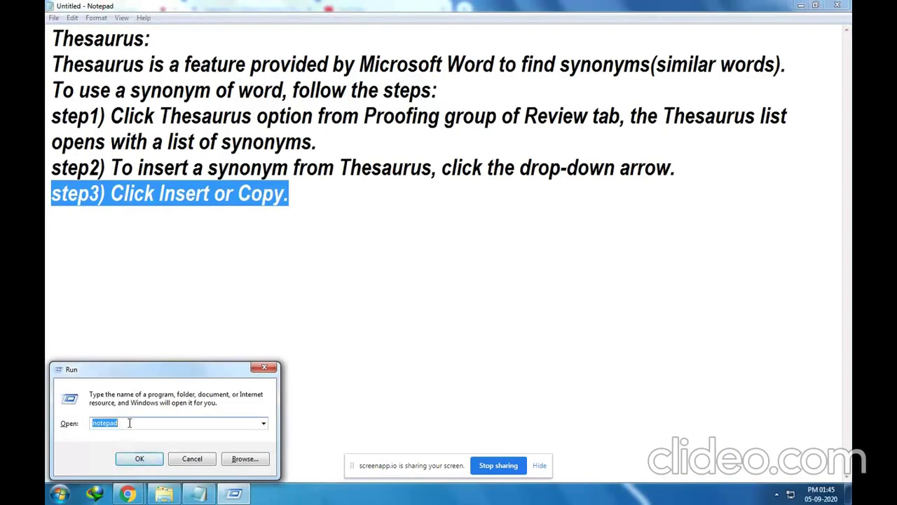
left_click_drag(218, 359, 157, 365)
left_click_drag(100, 426, 92, 425)
type("winw")
left_click(140, 436)
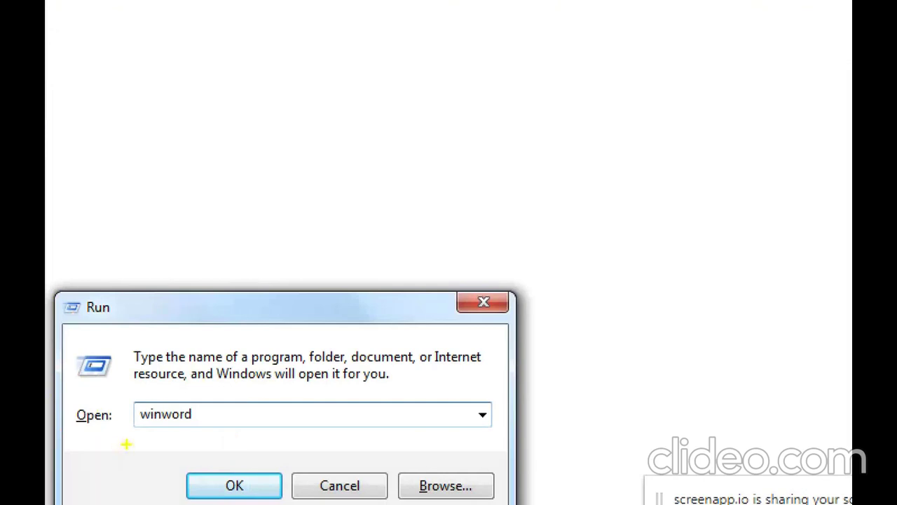
left_click(235, 487)
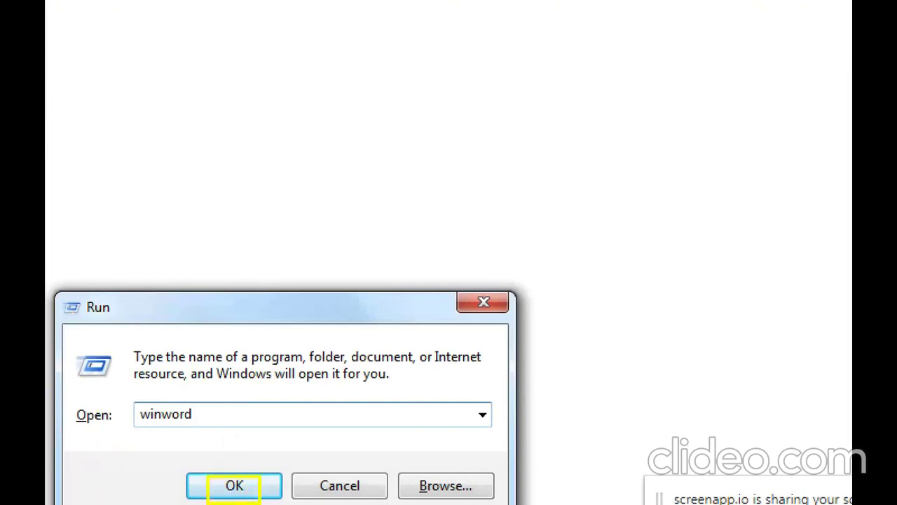
left_click(234, 486)
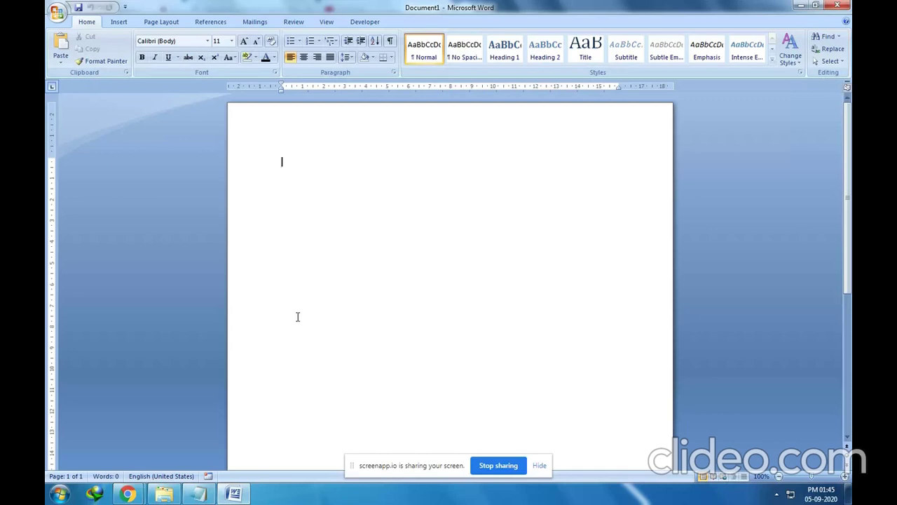
- Paste the sniffer dog paragraph, correct 'tKe' to 'the', and select the word killer
type("Sniffer dog Tucker uses his nose to help researchers find out why a killer whale population off the northwest coast of the United States is on tKe decline. He searches for whale faeces floating on the surface of the water, which are then collected for examination. He is one of the elite team of detection dogs used by scientists studying a number of species including right whales and killer whales.")
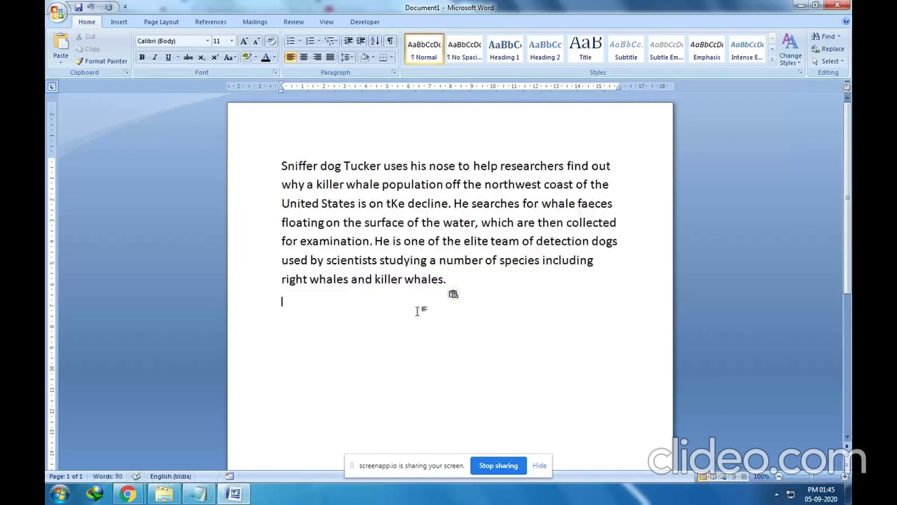
left_click(462, 282)
key("BackSpace")
type("h")
left_click_drag(317, 184, 345, 189)
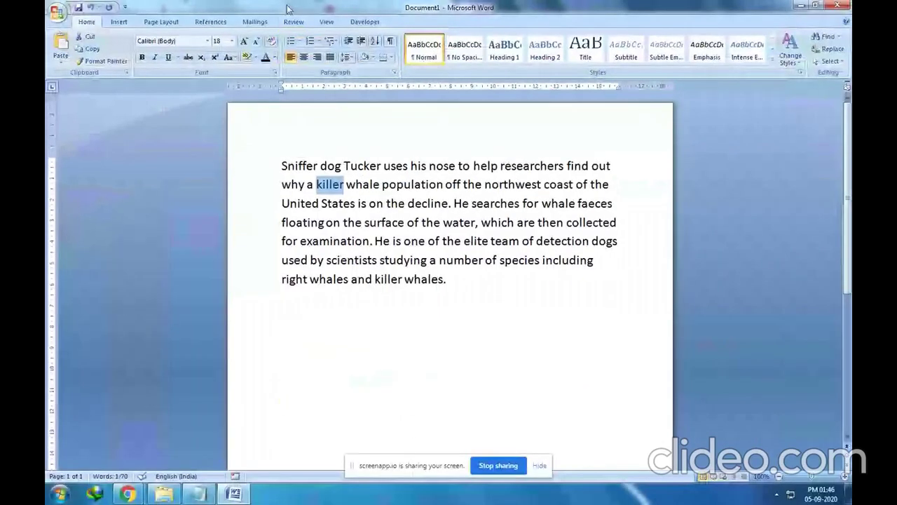
- Open Review > Thesaurus to list UK English synonyms for killer
left_click(301, 44)
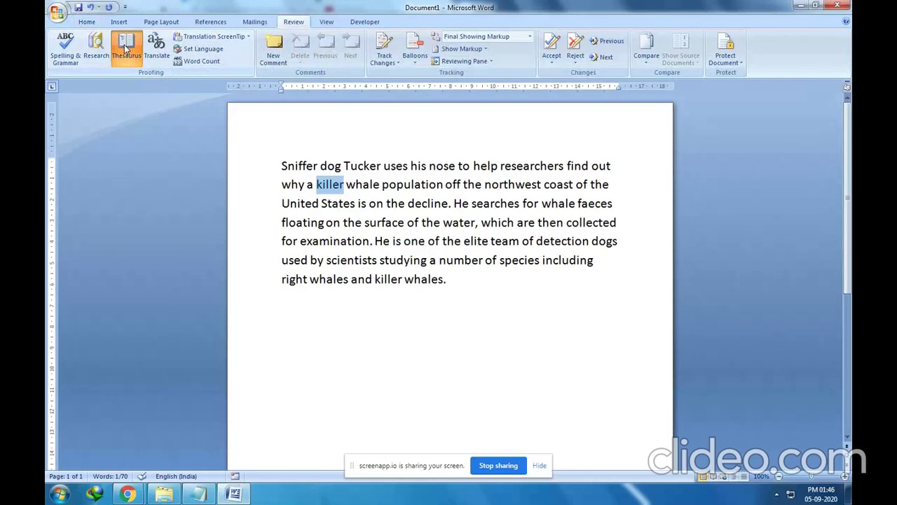
left_click(124, 44)
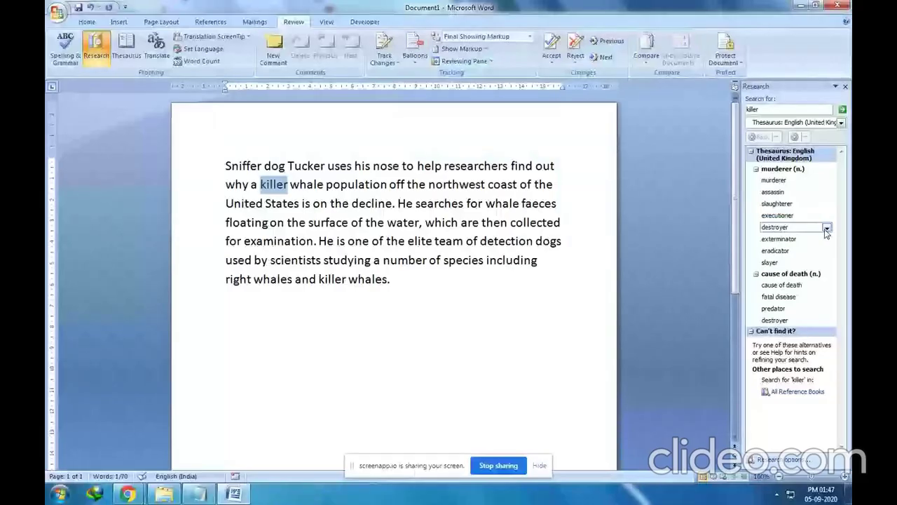
- Insert the synonym destroyer in place of killer, giving 'a destroyer whale population'
left_click(826, 229)
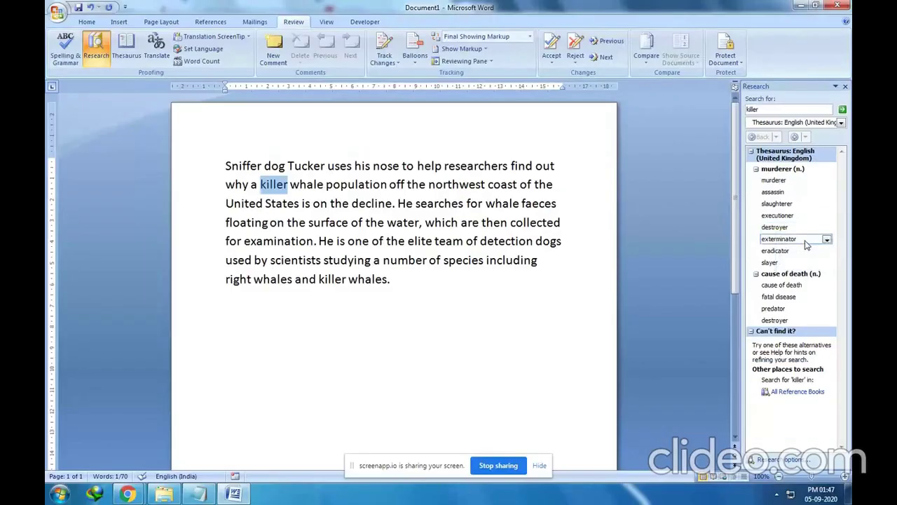
left_click(801, 216)
left_click(825, 229)
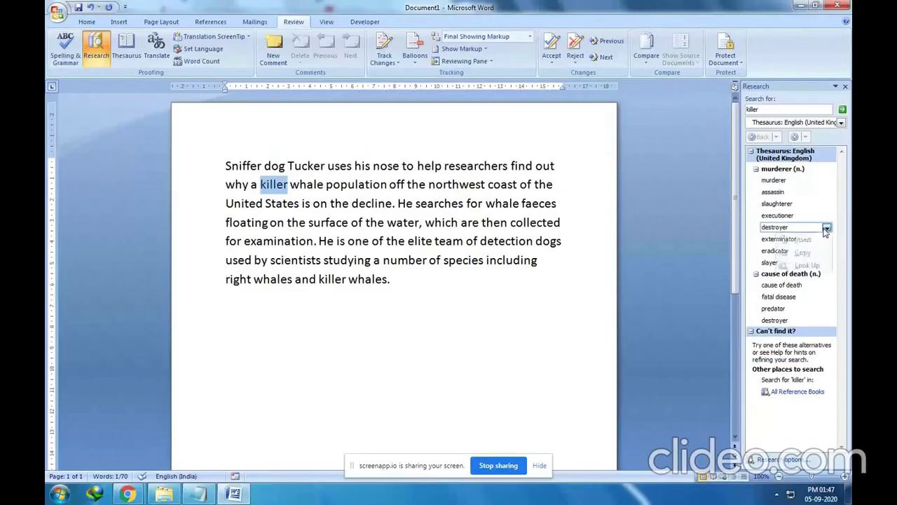
left_click(802, 239)
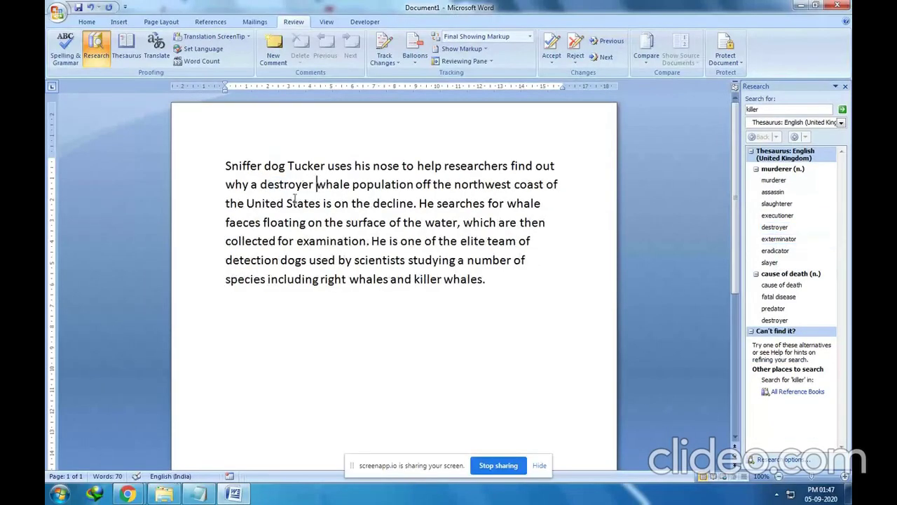
left_click_drag(251, 185, 314, 185)
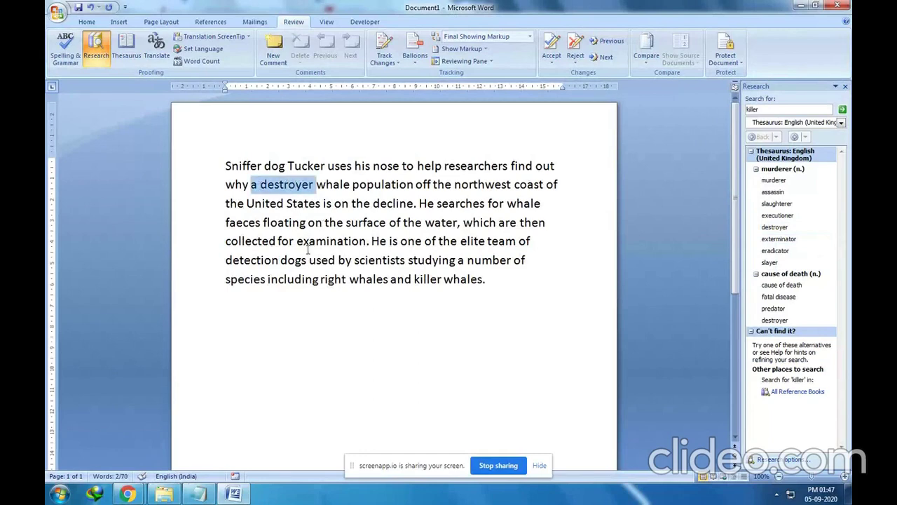
left_click(294, 241)
- Select the word examination and open the Thesaurus to list its synonyms
left_click_drag(295, 241, 366, 242)
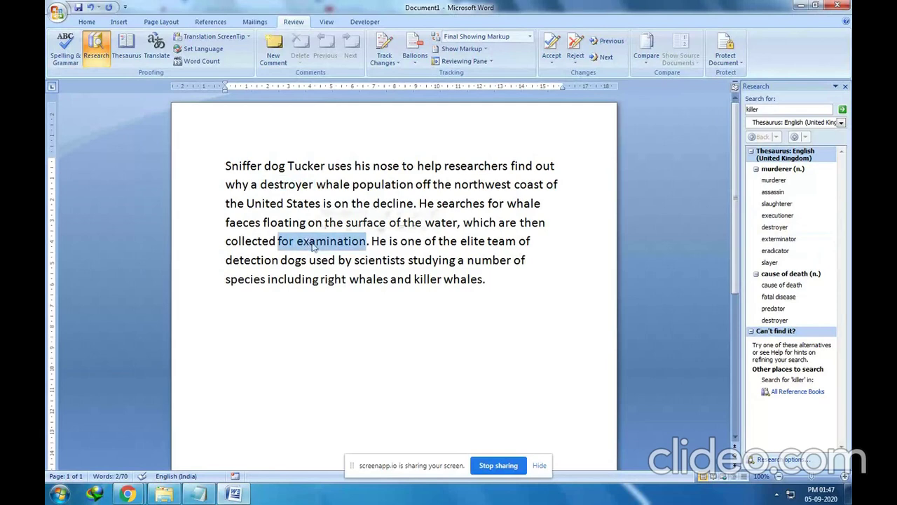
left_click(298, 242)
left_click_drag(298, 242, 366, 242)
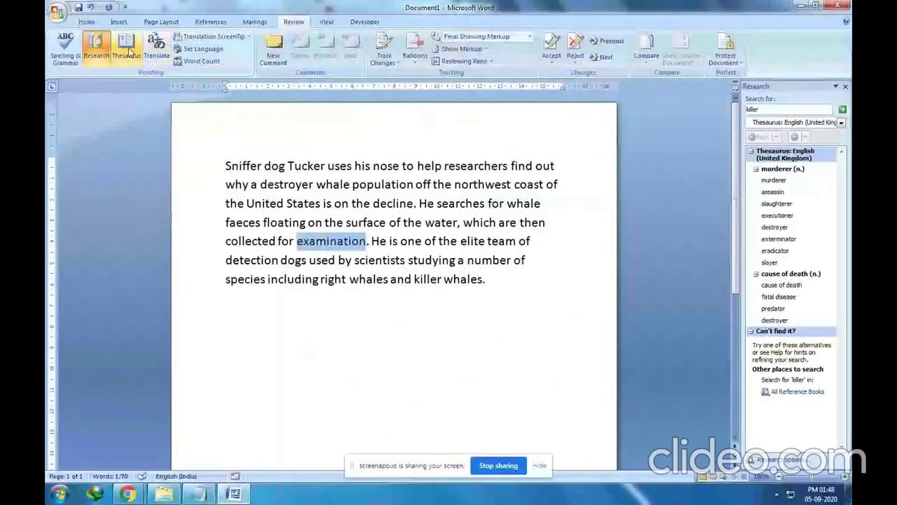
left_click(128, 53)
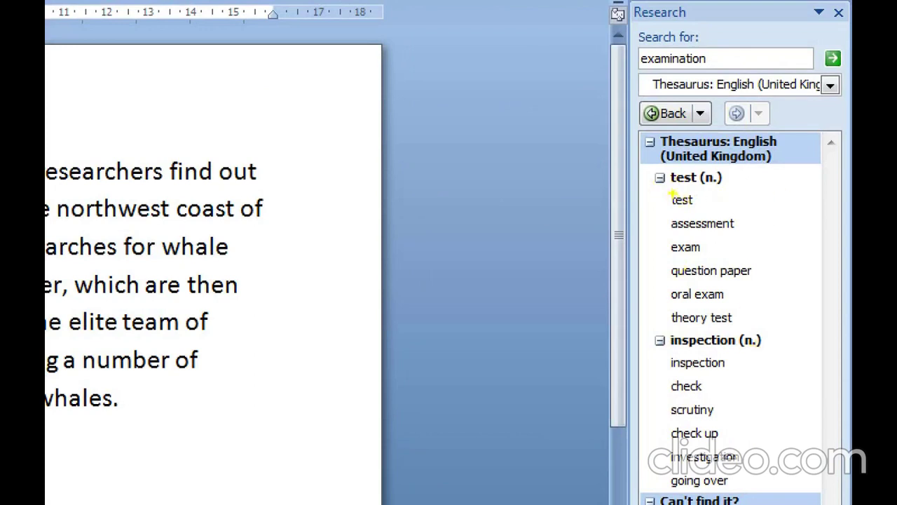
- Explore the Research pane options for test, looking up test's own synonyms
mouse_move(670, 193)
left_mouse_down()
mouse_move(713, 256)
mouse_move(783, 310)
left_mouse_up()
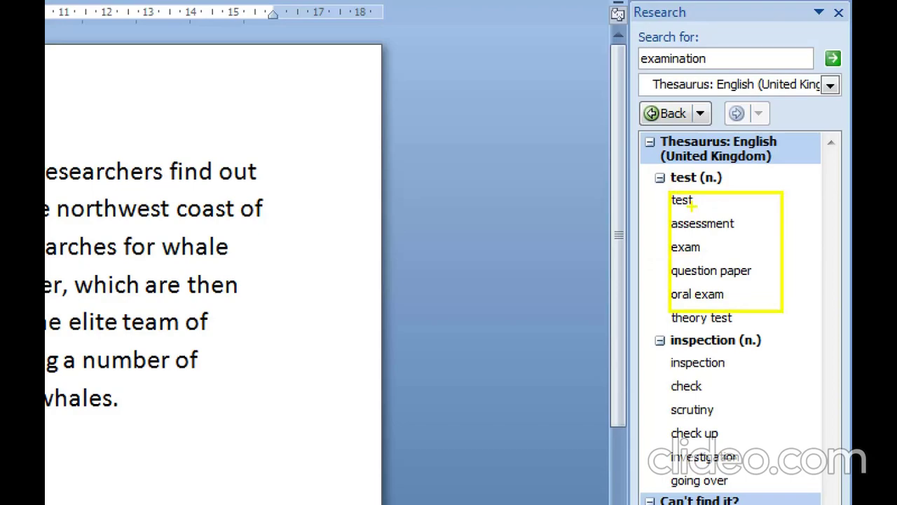
key("Escape")
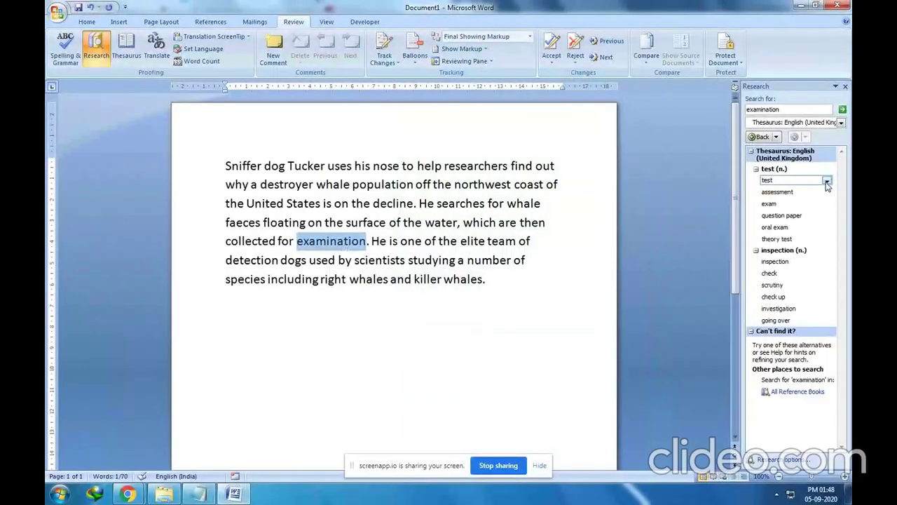
key("ctrl+1")
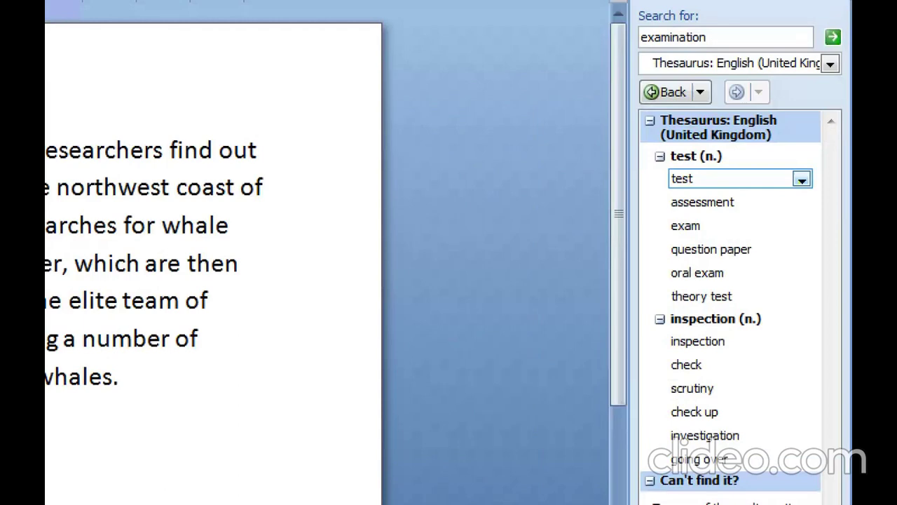
left_click_drag(789, 163, 814, 200)
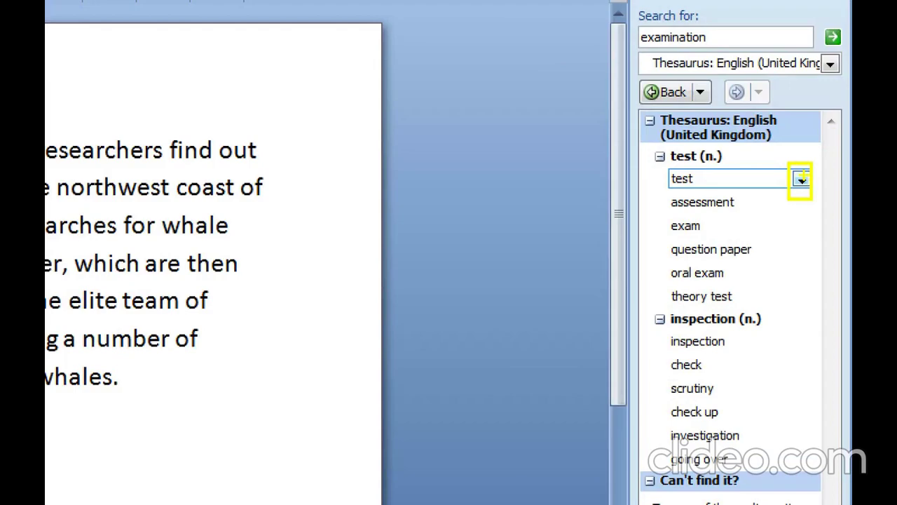
key("Escape")
left_click(827, 180)
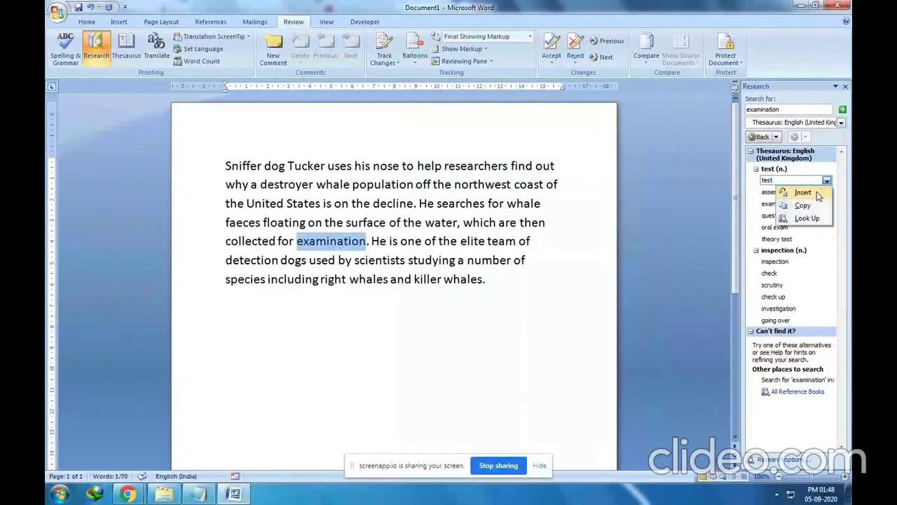
key("ctrl+1")
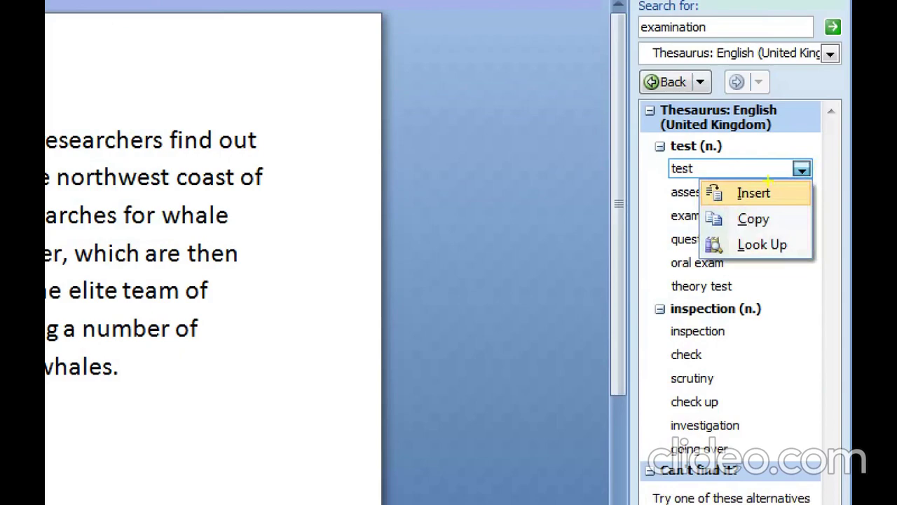
left_click_drag(705, 186, 795, 199)
key("Escape")
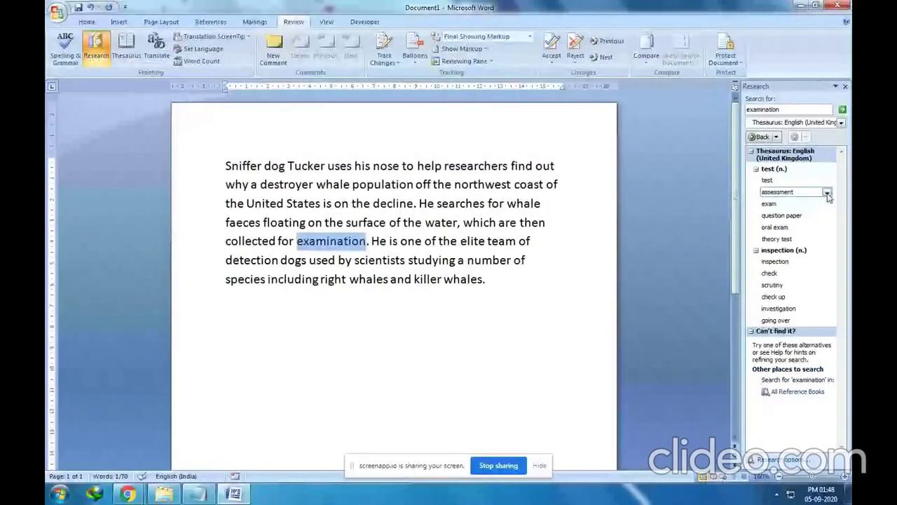
left_click(806, 181)
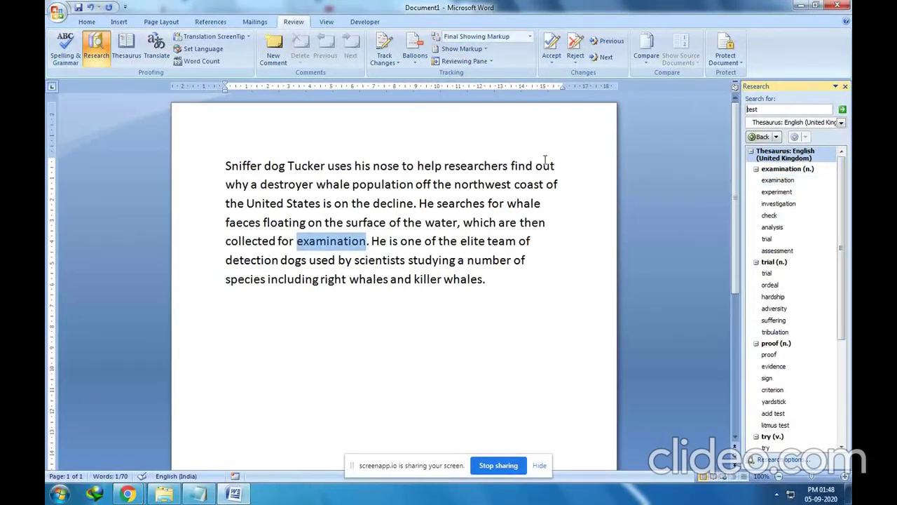
- Return to the synonyms for examination and insert test in its place
left_click(138, 60)
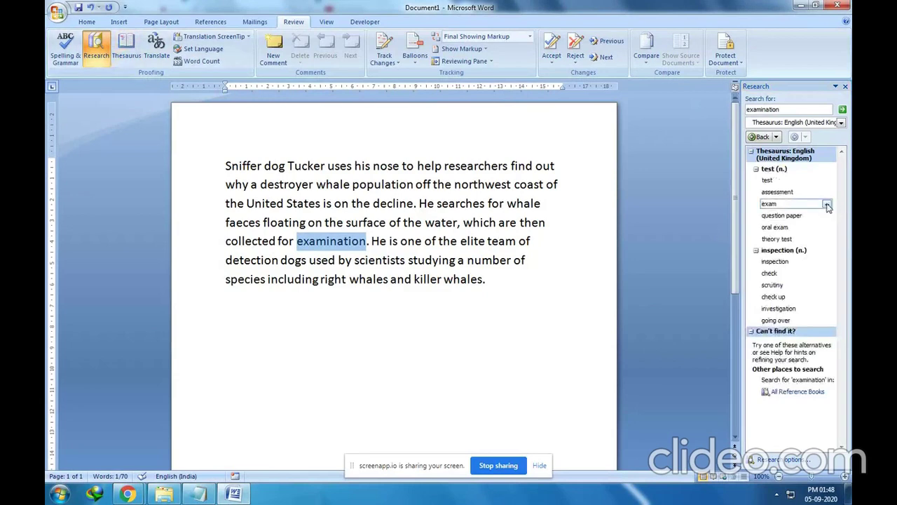
left_click(827, 181)
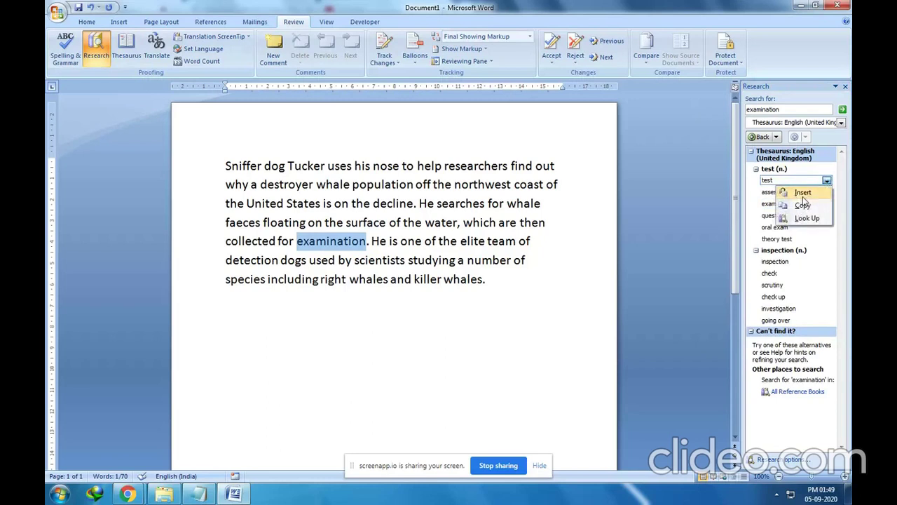
left_click(804, 195)
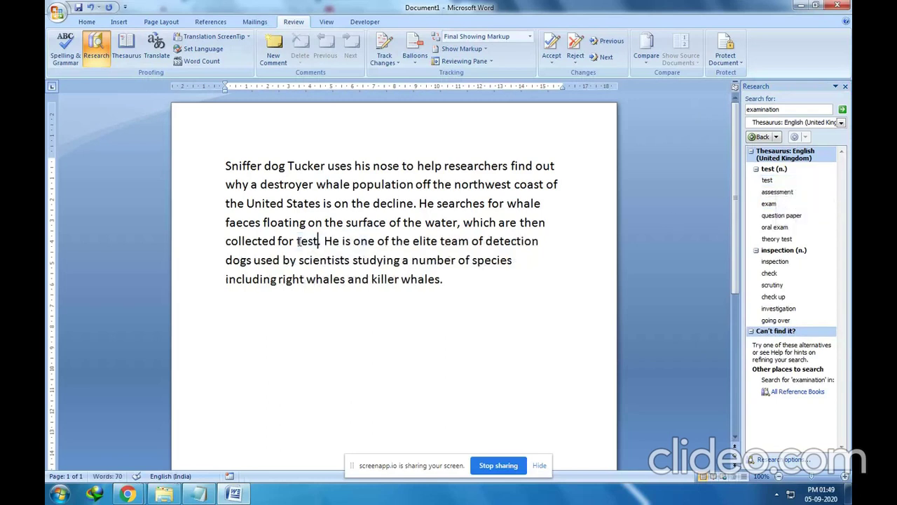
left_click_drag(298, 241, 319, 242)
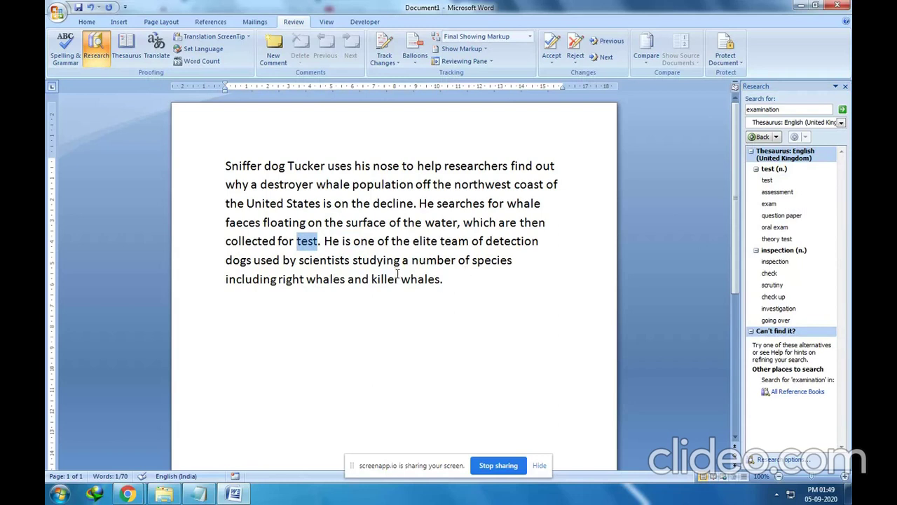
- Replace including with the synonym 'together with' via the Shift+F7 Thesaurus
left_click(226, 279)
left_click_drag(225, 279, 277, 280)
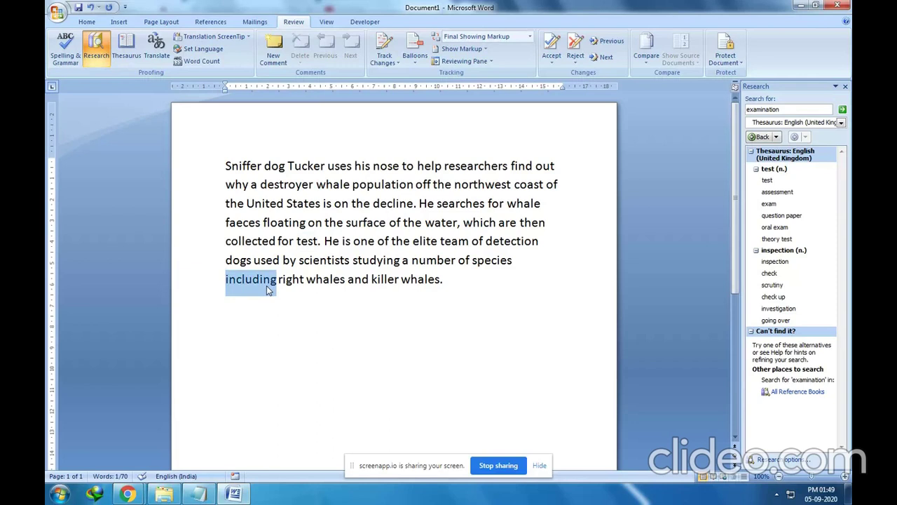
key("shift+F7")
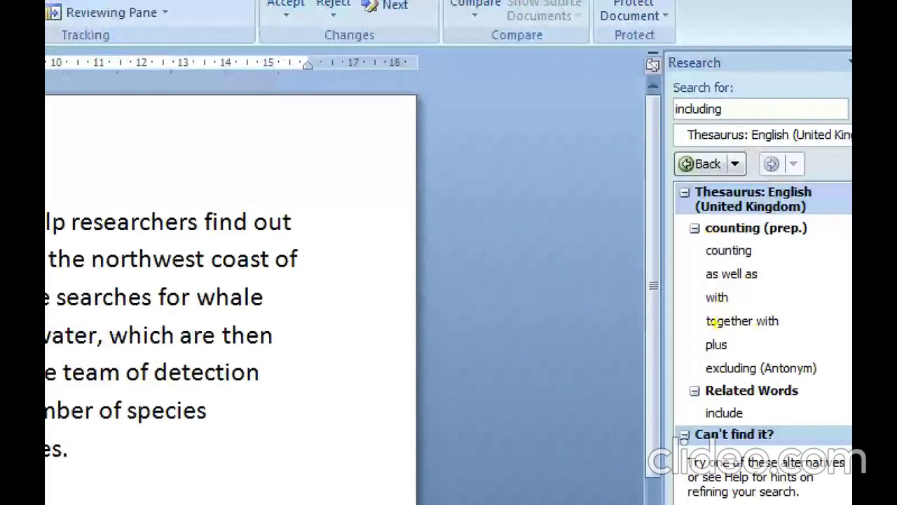
mouse_move(681, 313)
left_mouse_down()
mouse_move(848, 333)
mouse_move(838, 331)
left_mouse_up()
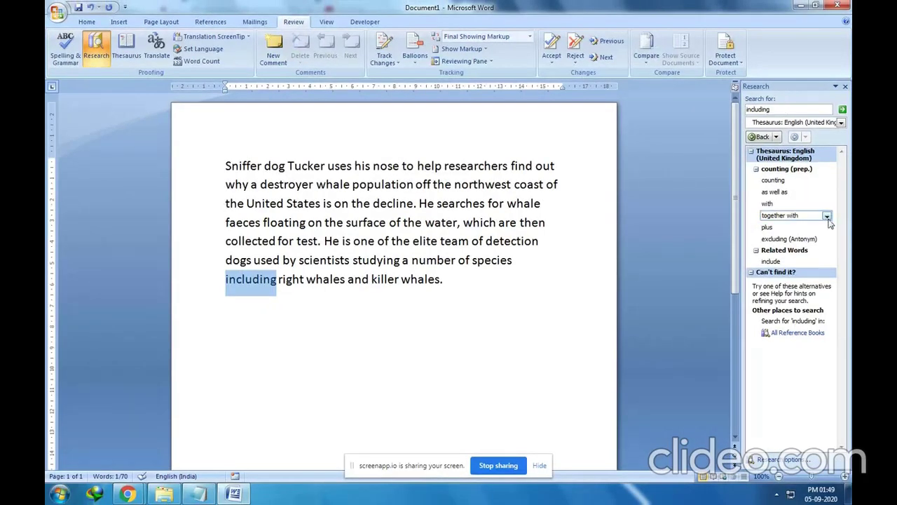
left_click(827, 216)
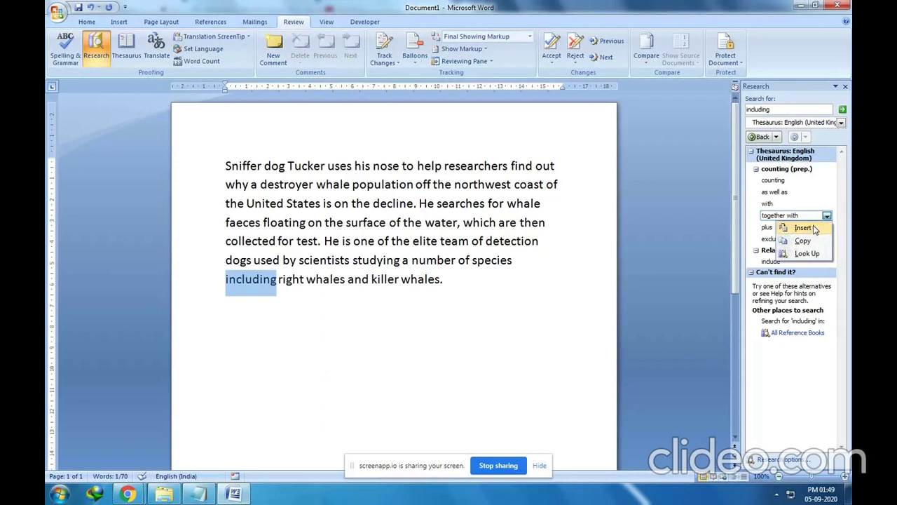
left_click(803, 228)
- Check the inserted 'together with' phrase, then return to the ScreenApp recorder in Chrome
left_click_drag(226, 279, 300, 281)
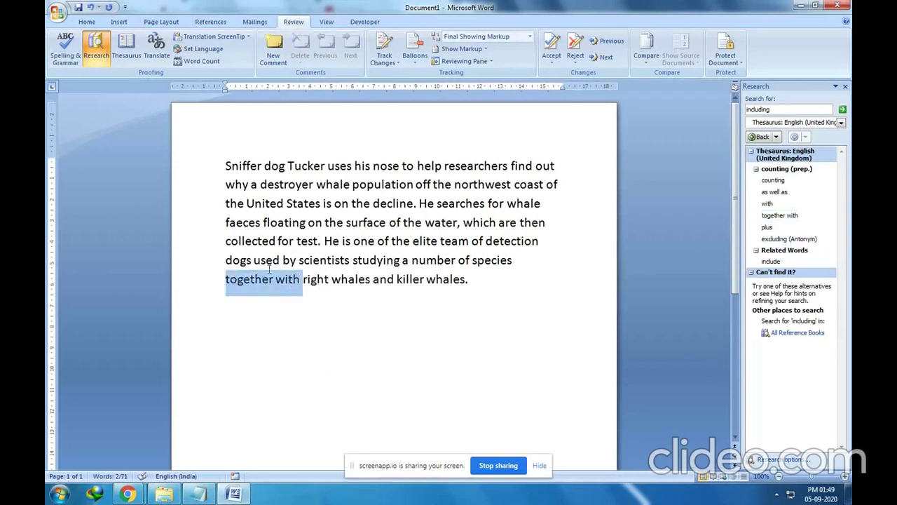
left_click(501, 286)
mouse_move(142, 489)
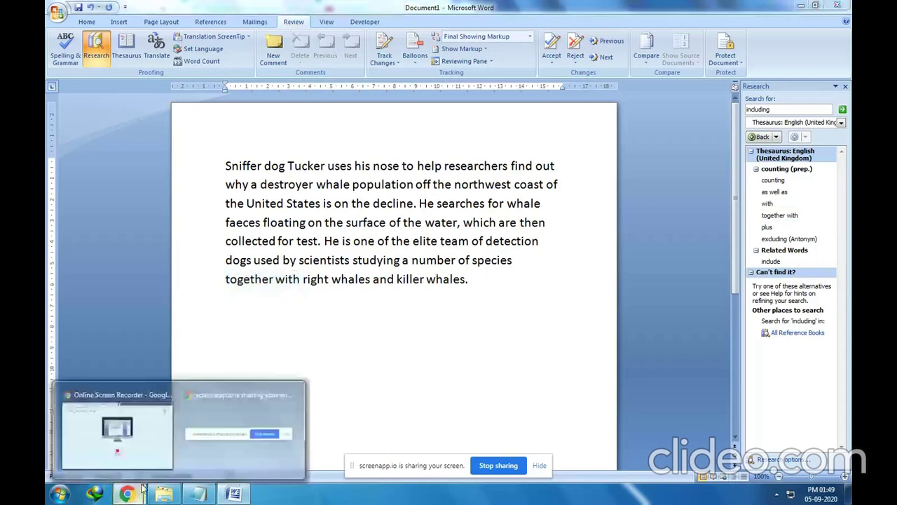
left_click(147, 450)
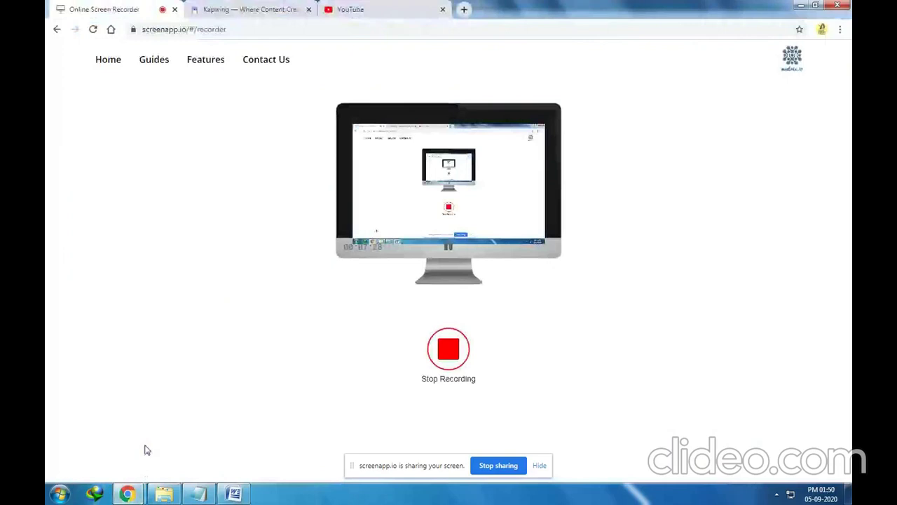